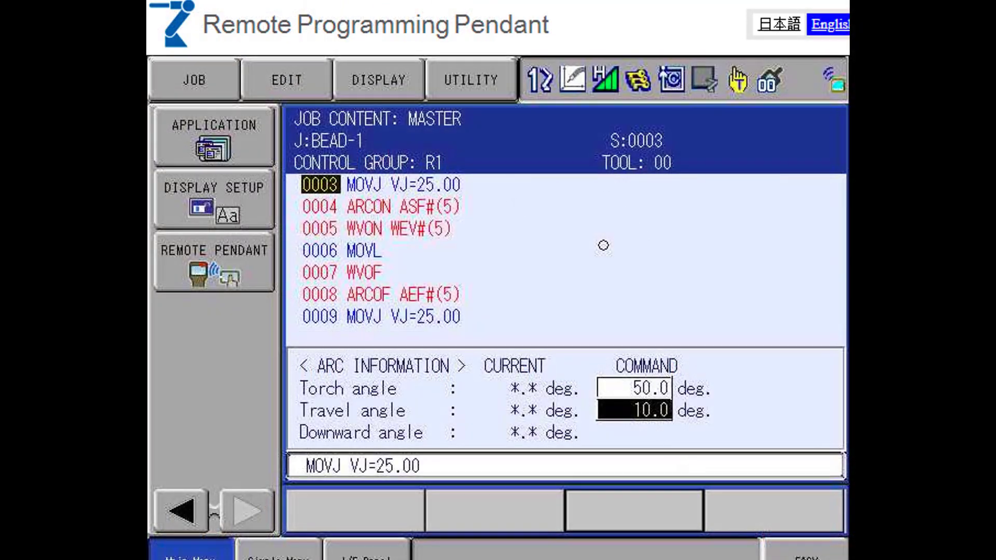
# - Step the BEAD-1 job cursor down to line 0004
pyautogui.press('Down')
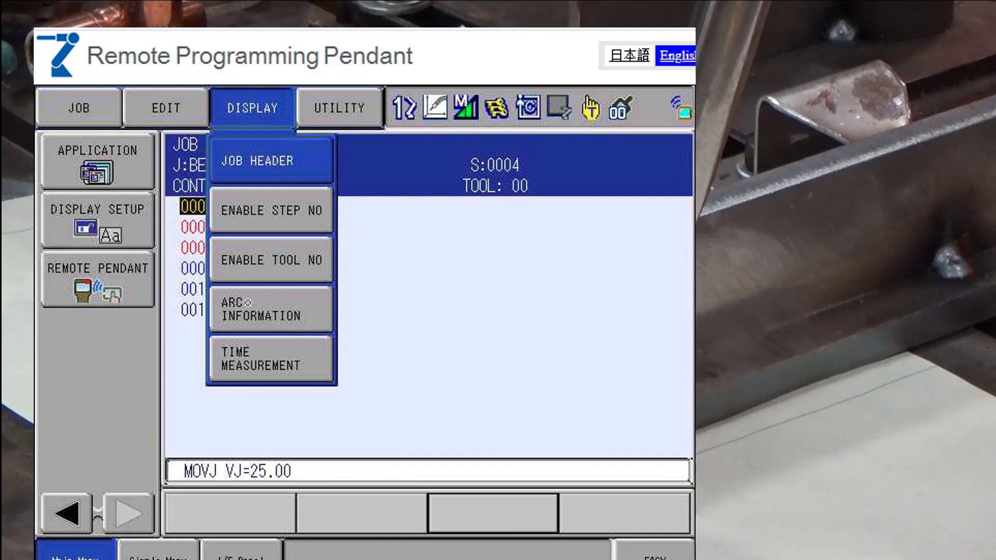
# - Turn on the ARC INFORMATION display for job BEAD-1
pyautogui.click(247, 303)
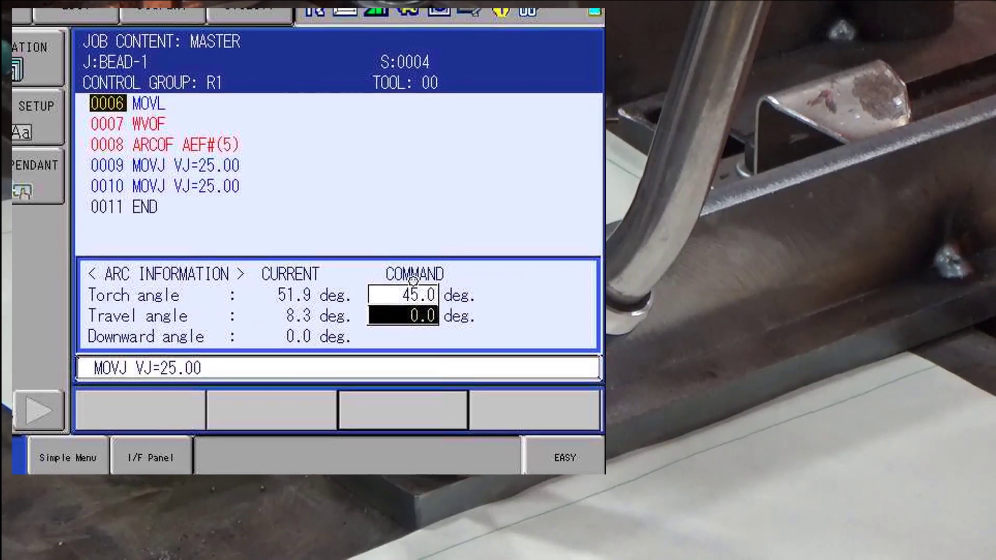
# - Start editing the travel angle command to 3.0°, leaving torch angle at 45.0°
pyautogui.click(413, 293)
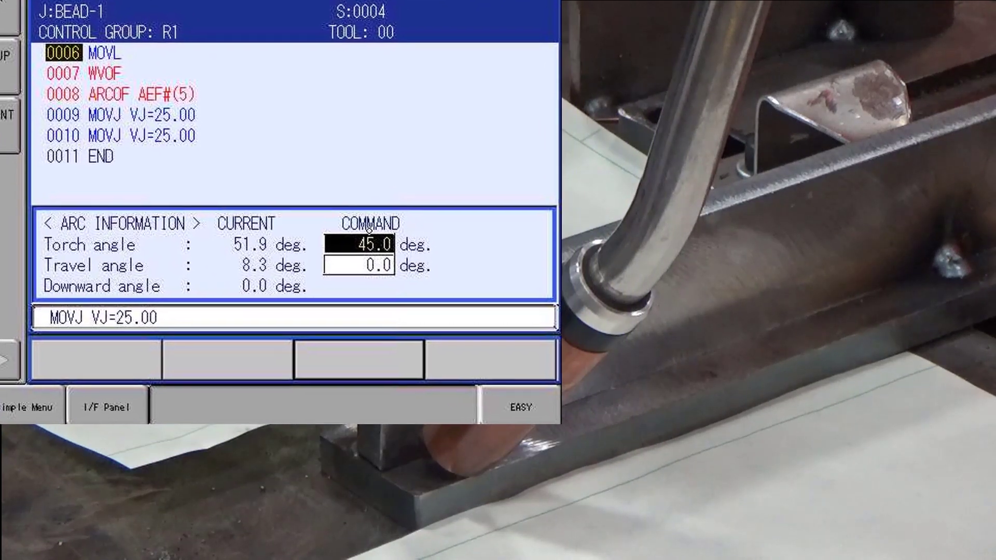
pyautogui.press('Down')
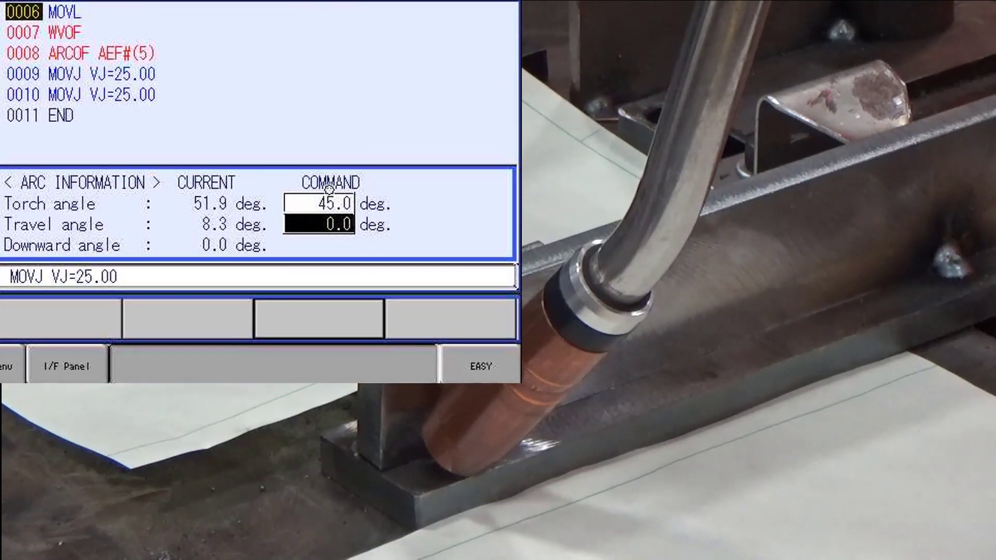
pyautogui.press('Return')
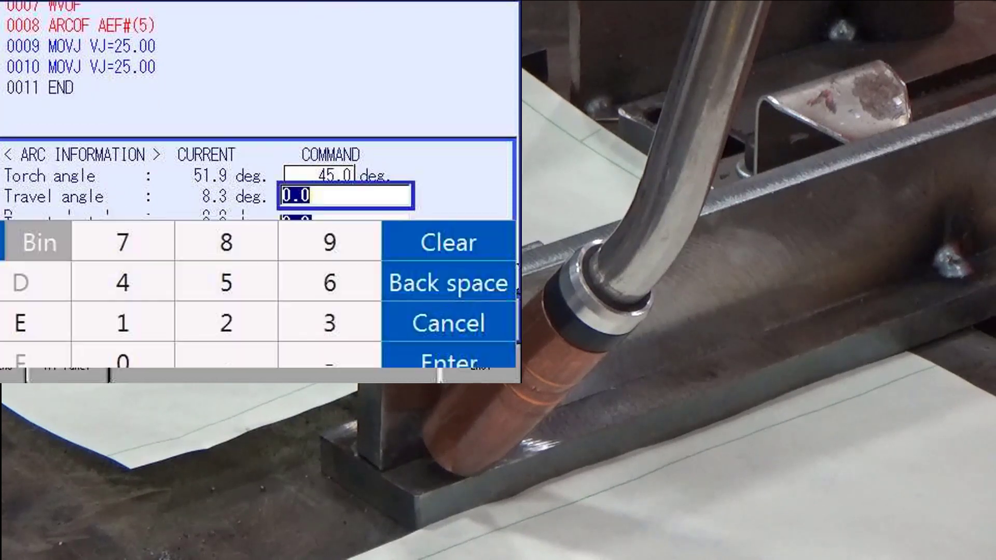
pyautogui.write('3')
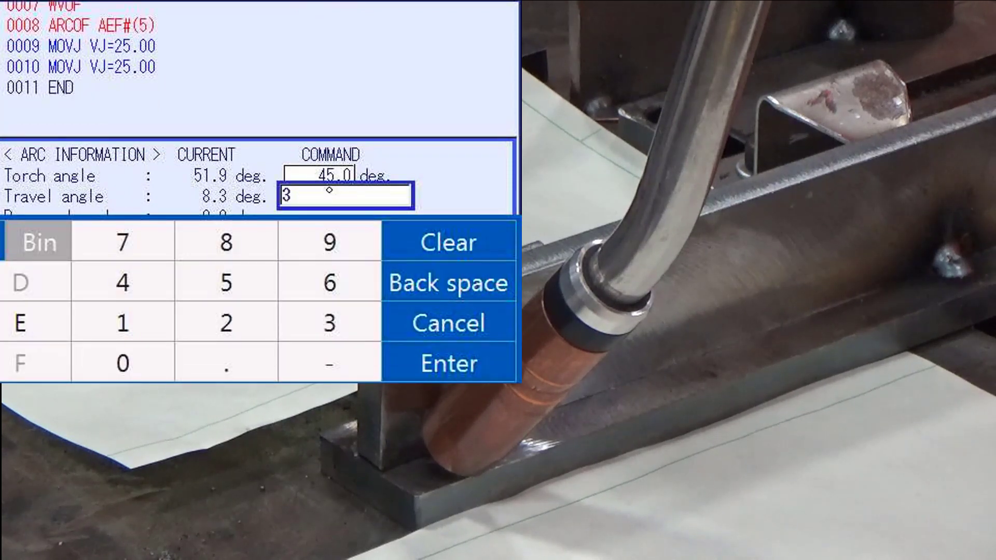
# - Confirm the 3.0° travel angle command so the move-robot prompt appears
pyautogui.press('Return')
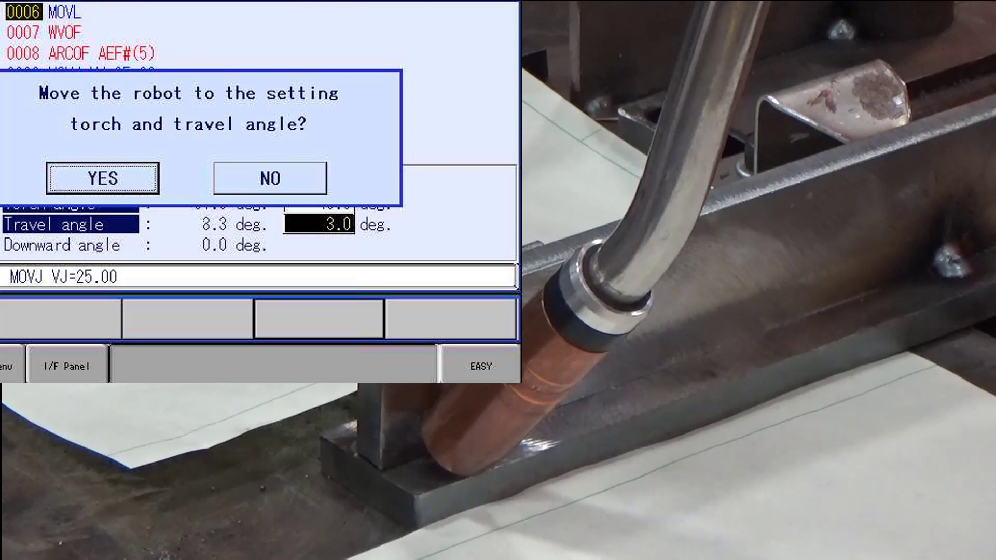
# - Accept moving the robot to the 45.0° torch and 3.0° travel angles
pyautogui.press('Return')
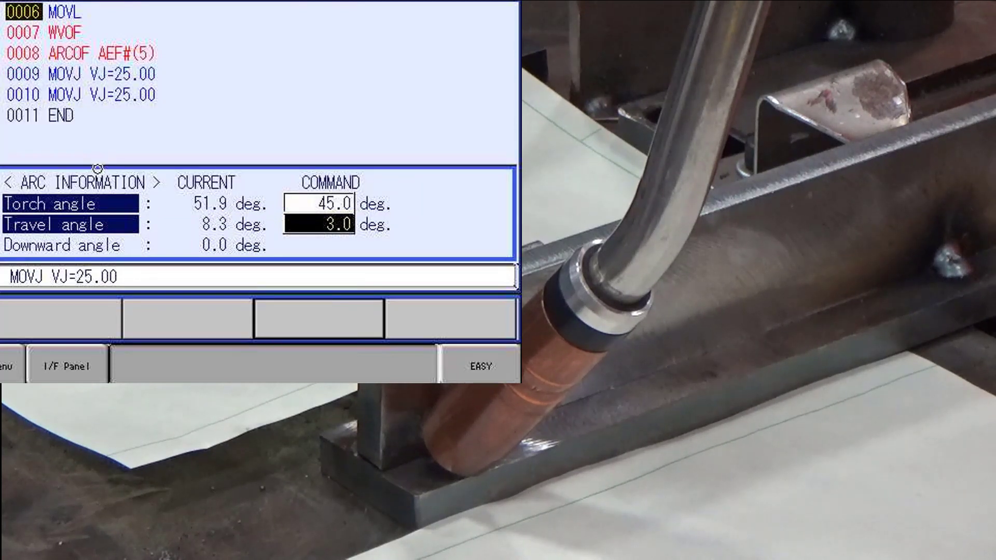